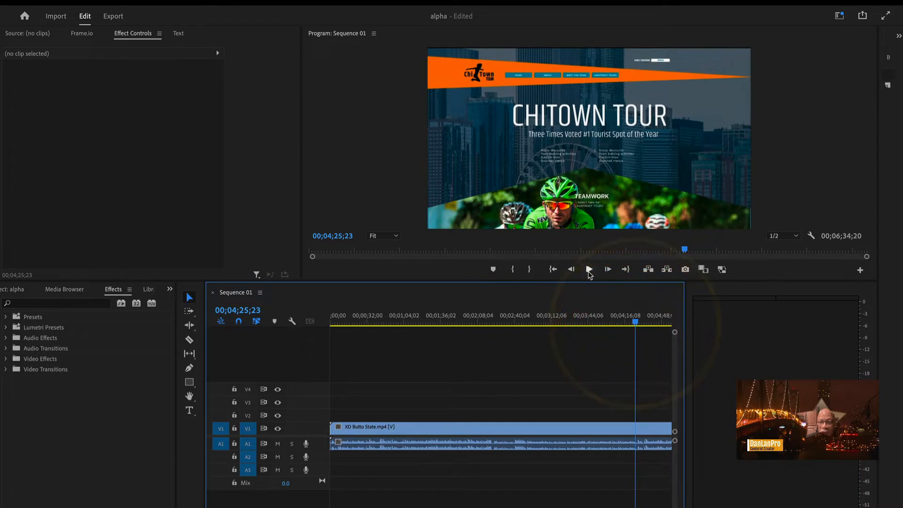
# Preview the footage near the end of the ChiTown Tour page and split the clip at 00;04;27;02.
pyautogui.click(589, 269)
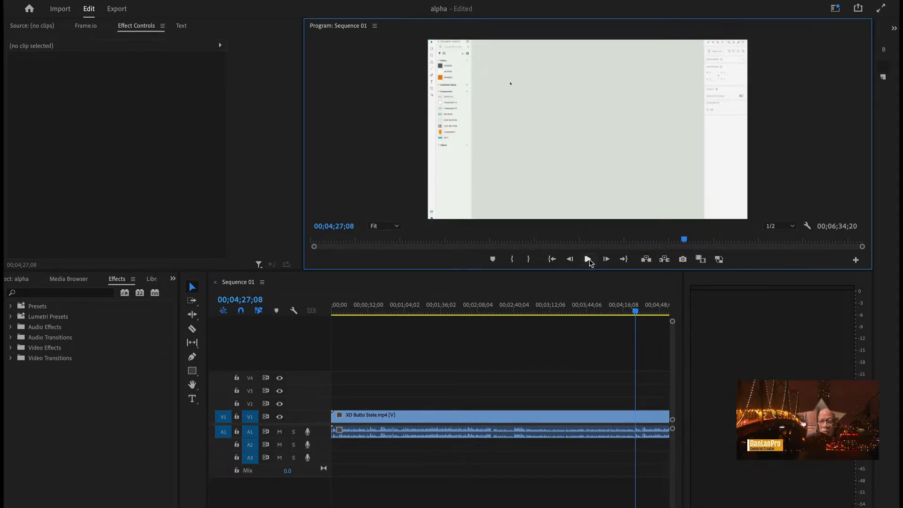
pyautogui.click(587, 259)
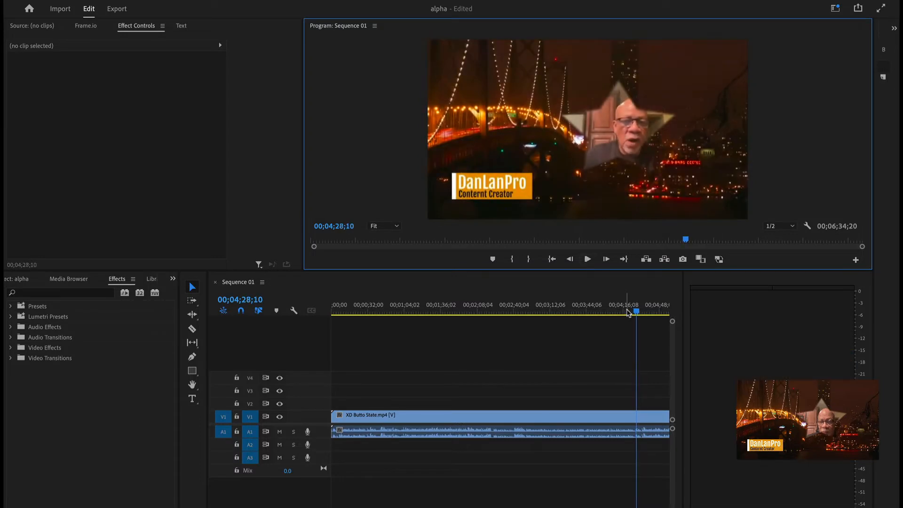
pyautogui.moveTo(634, 314); pyautogui.dragTo(630, 313)
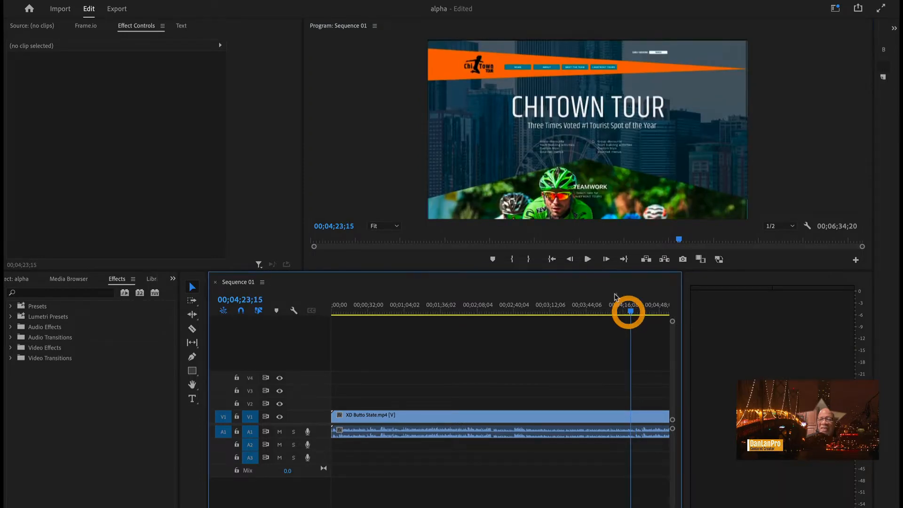
pyautogui.click(587, 259)
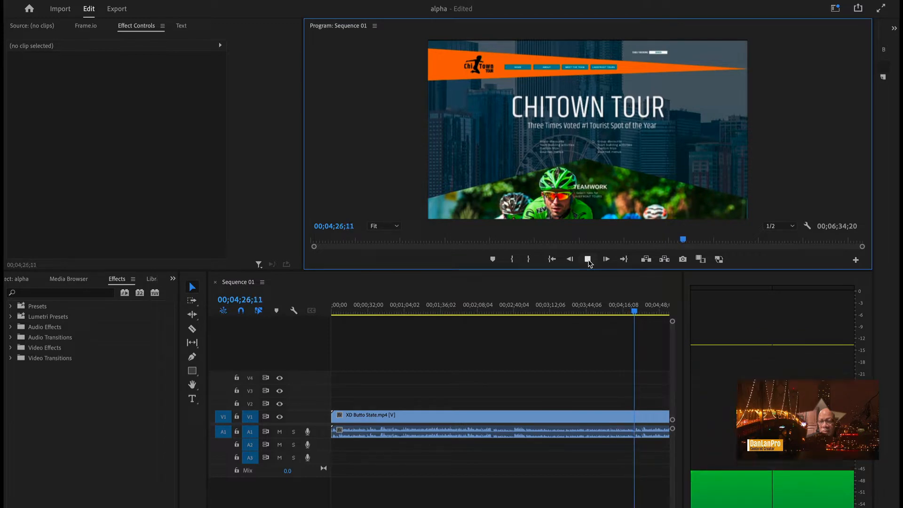
pyautogui.click(588, 259)
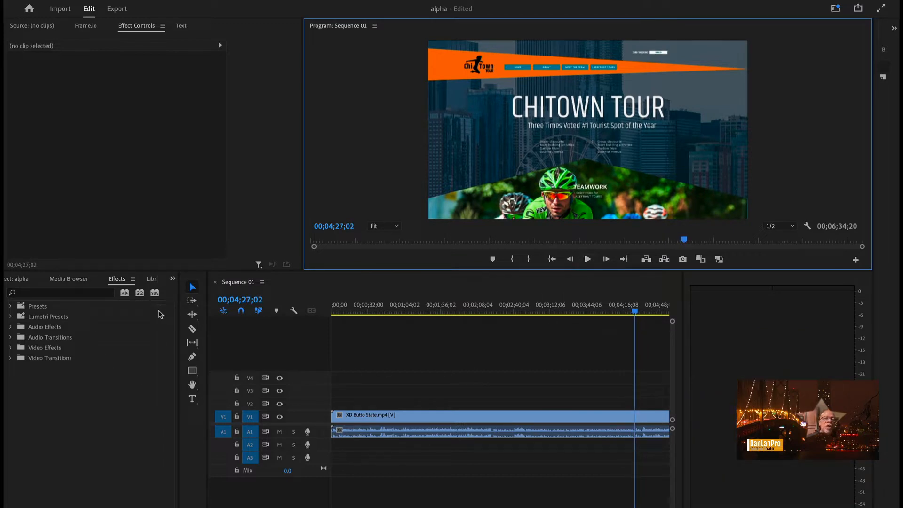
pyautogui.click(192, 329)
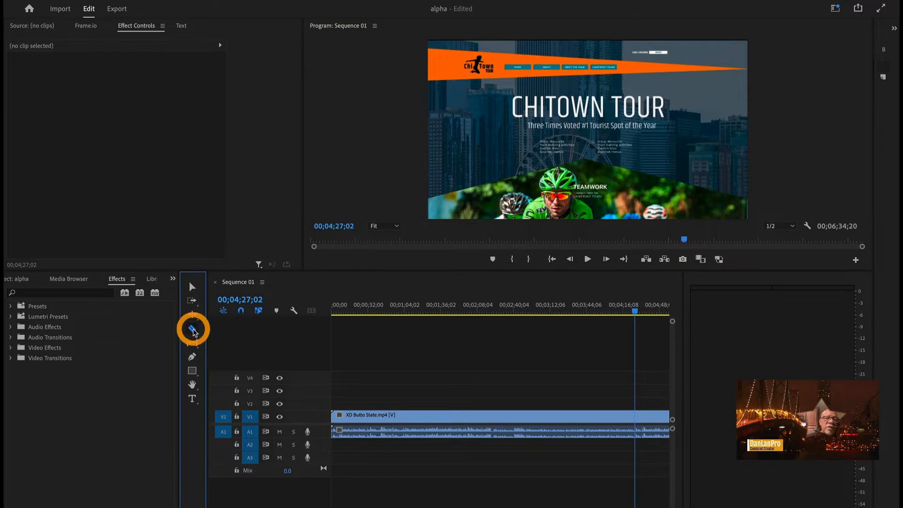
pyautogui.click(636, 417)
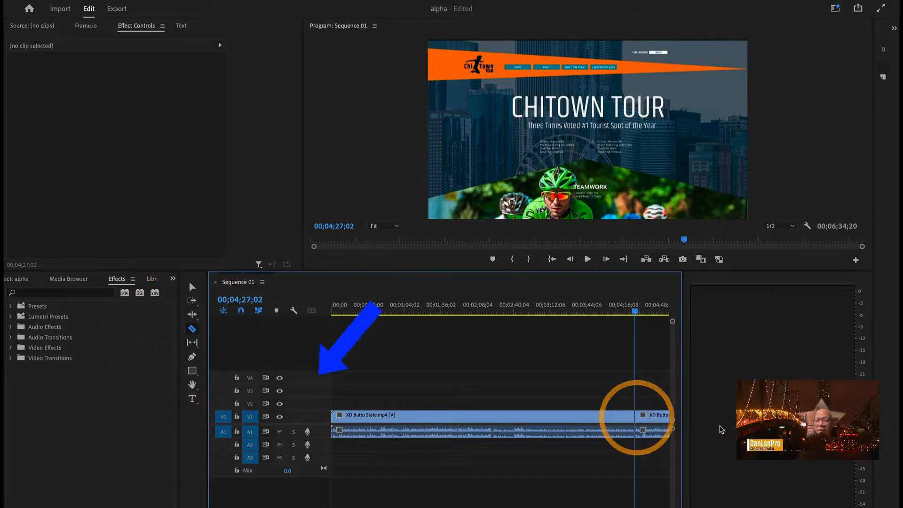
# Play past the first cut to where the presenter starts speaking and split the clip again at about 00;04;32.
pyautogui.click(588, 259)
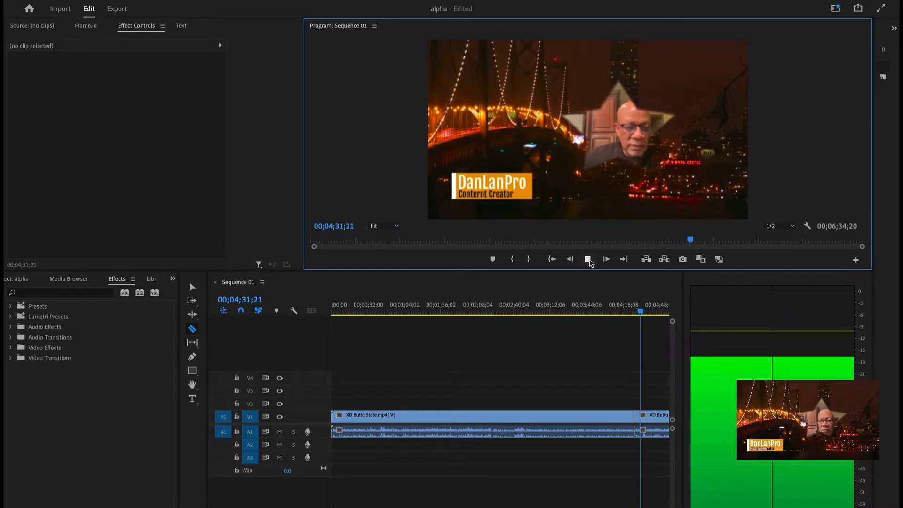
pyautogui.click(589, 260)
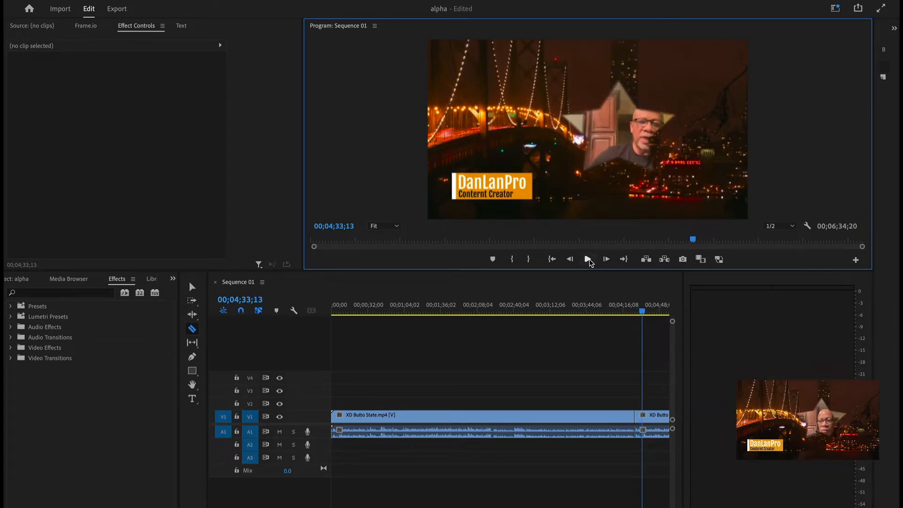
pyautogui.click(641, 311)
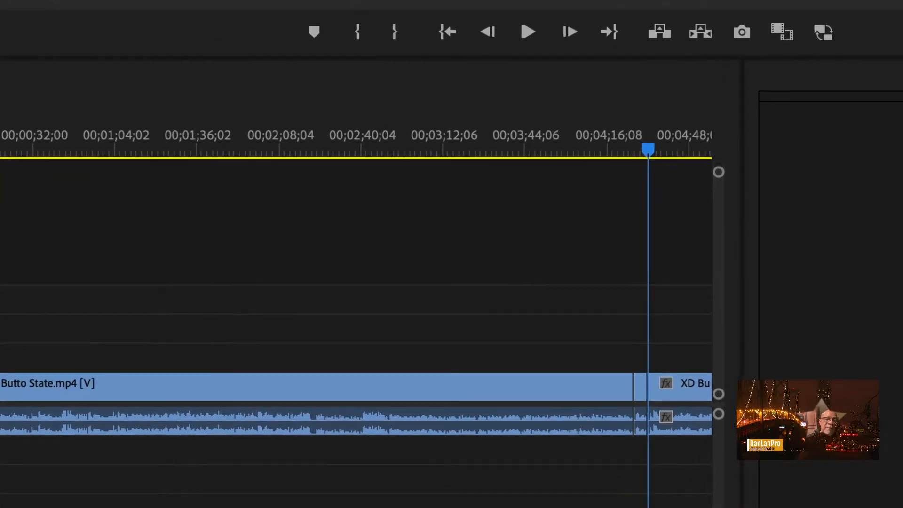
# Delete the short segment between the two cuts and ripple delete the gap it leaves.
pyautogui.click(637, 388)
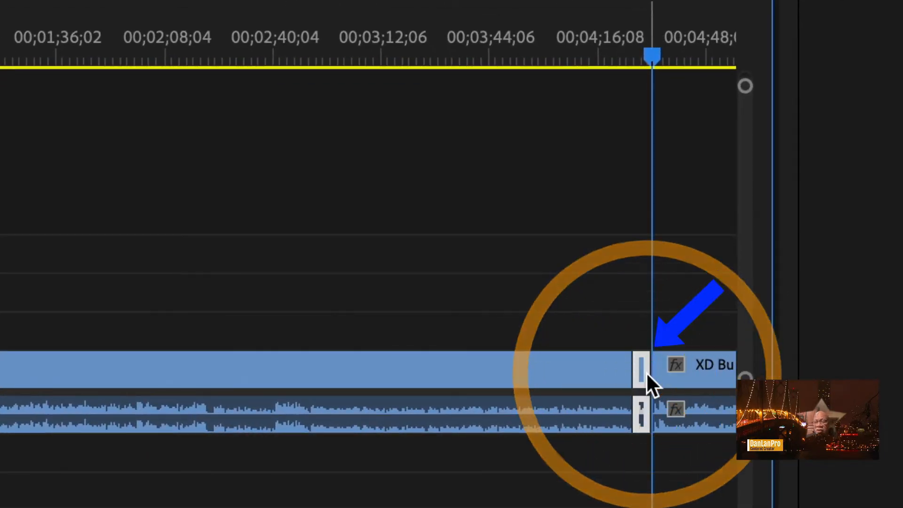
pyautogui.moveTo(646, 375); pyautogui.dragTo(630, 383)
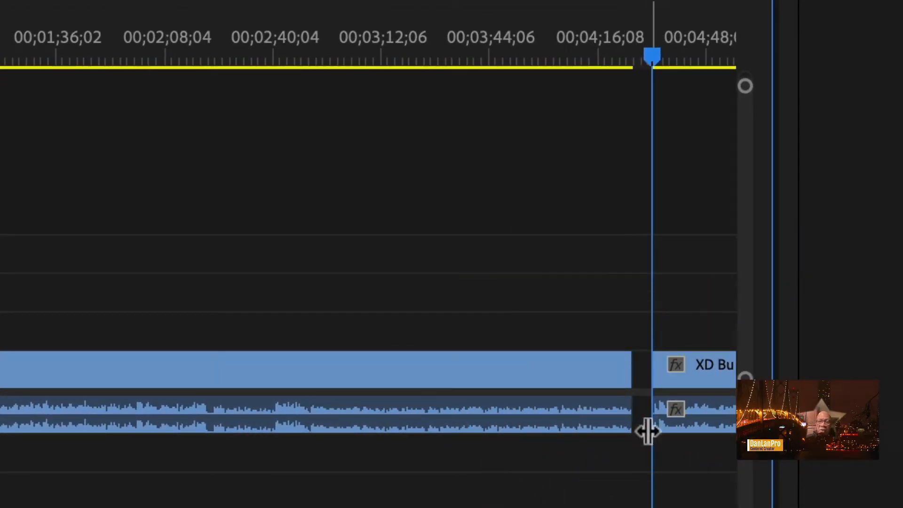
pyautogui.moveTo(395, 507); pyautogui.dragTo(366, 507)
pyautogui.moveTo(235, 507); pyautogui.dragTo(245, 507)
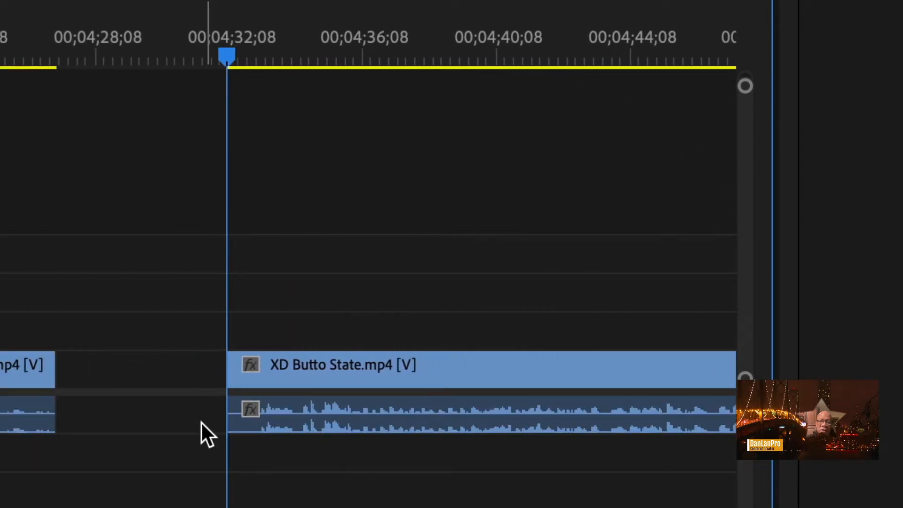
pyautogui.rightClick(173, 412)
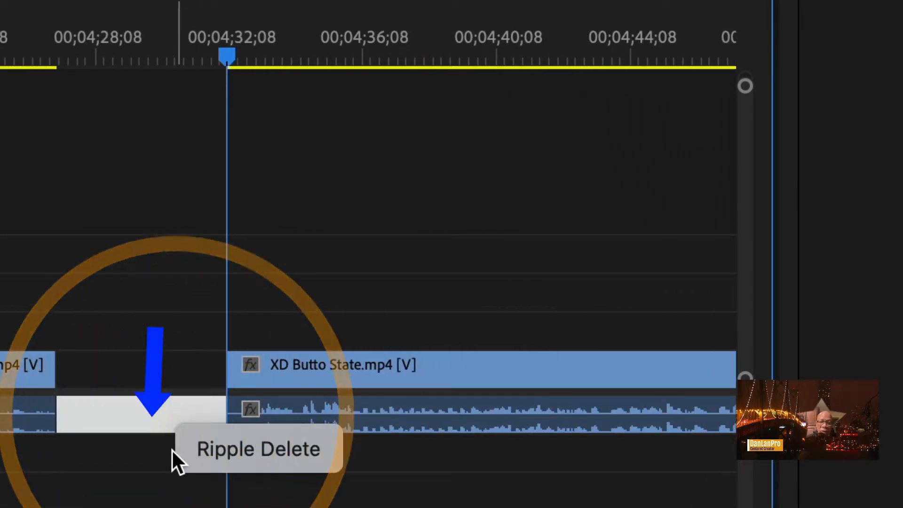
pyautogui.click(277, 444)
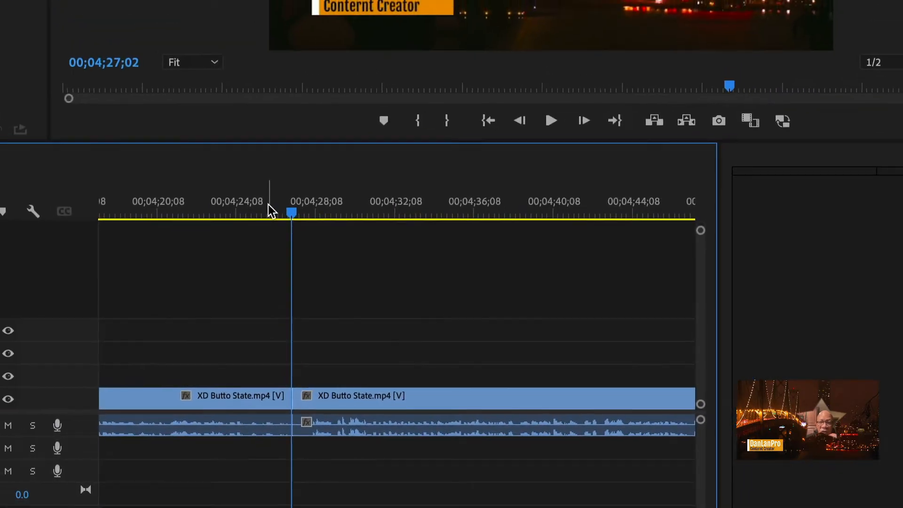
# Play the sequence from 00;04;25;23 across the join to check the edit.
pyautogui.click(270, 210)
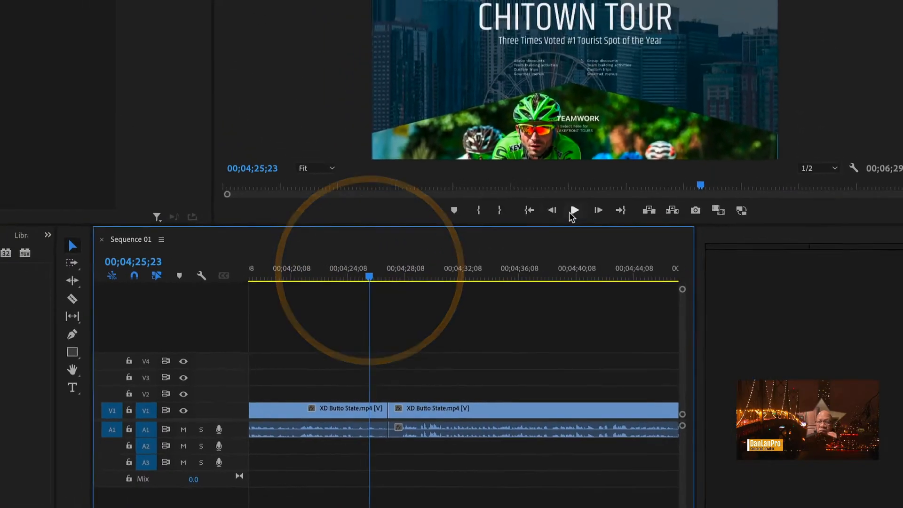
pyautogui.click(551, 120)
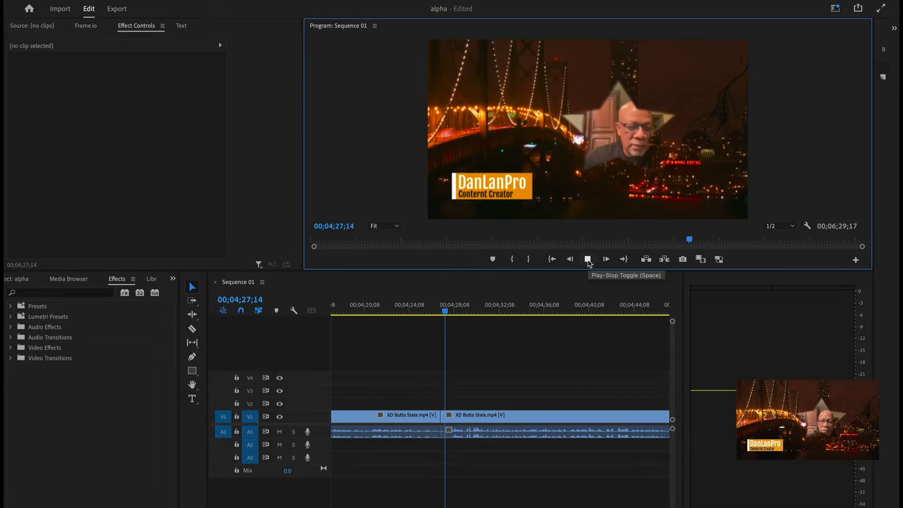
pyautogui.click(588, 259)
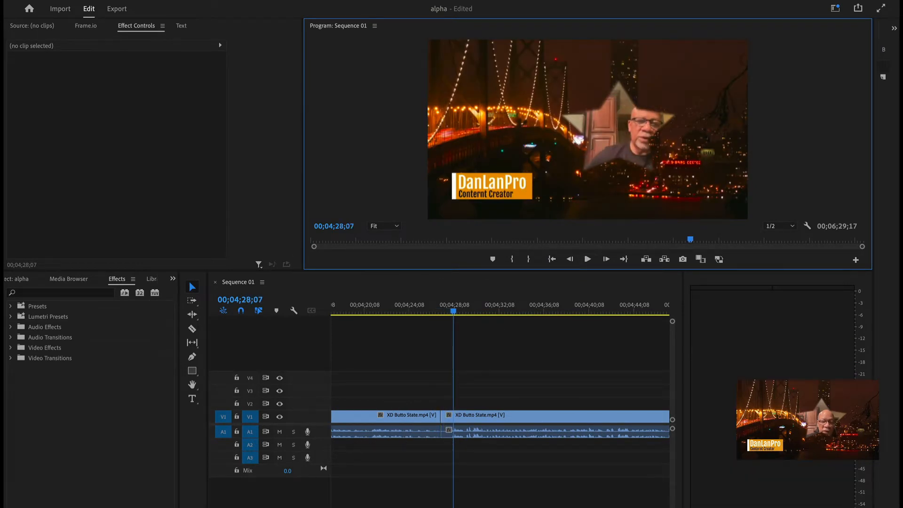
# Split the second clip at 00;04;27;28, just before the presenter's speech begins in the audio waveform.
pyautogui.hotkey('shift', '3')
pyautogui.press('=')
pyautogui.press('=')
pyautogui.press('=')
pyautogui.press('=')
pyautogui.press('=')
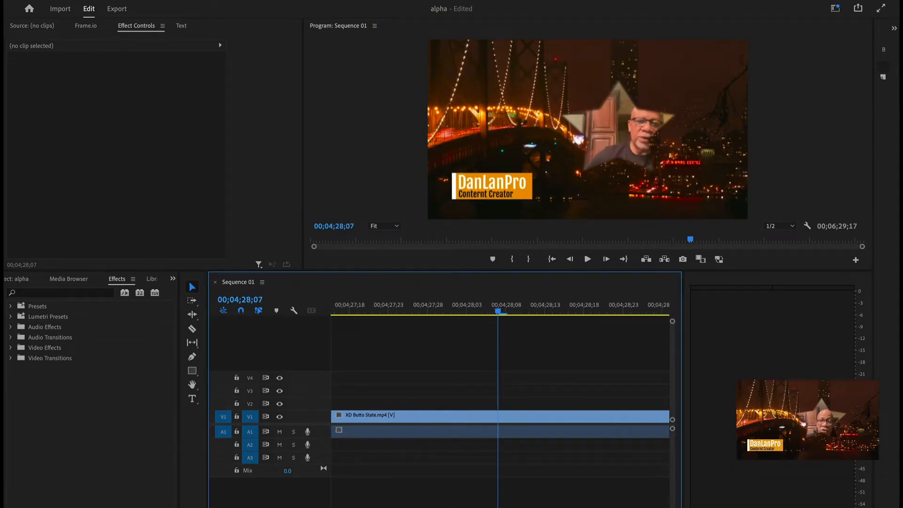
pyautogui.press('-')
pyautogui.press('-')
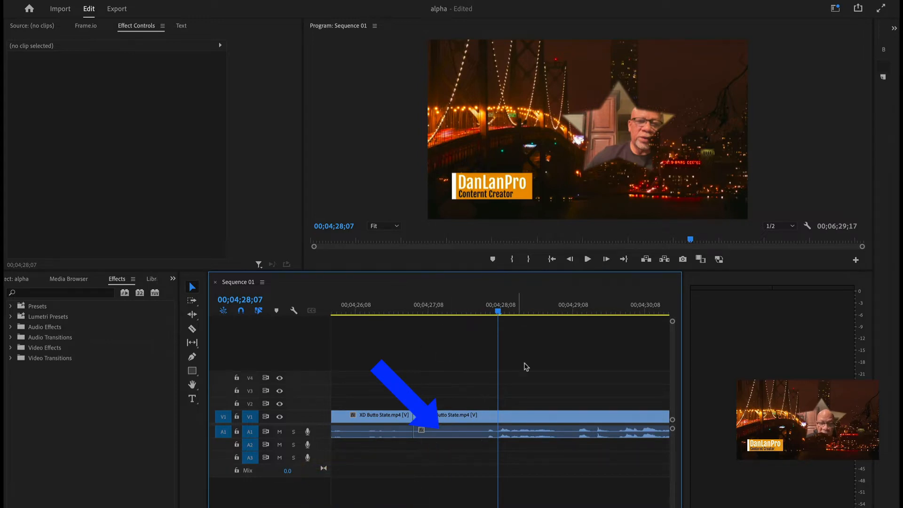
pyautogui.moveTo(496, 317); pyautogui.dragTo(477, 325)
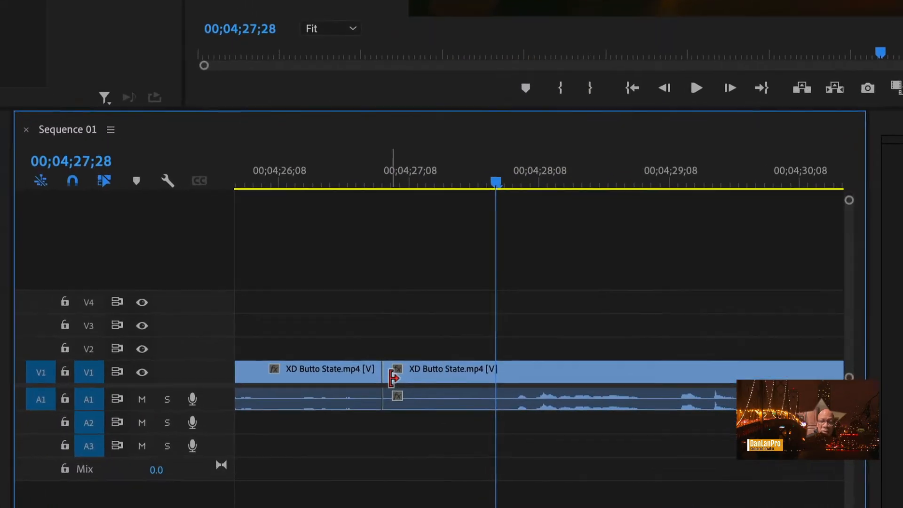
pyautogui.click(441, 378)
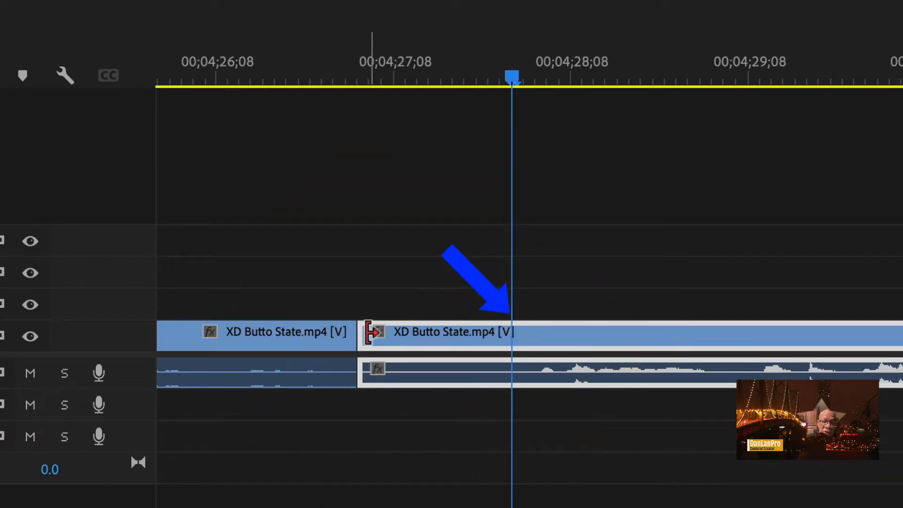
pyautogui.click(190, 340)
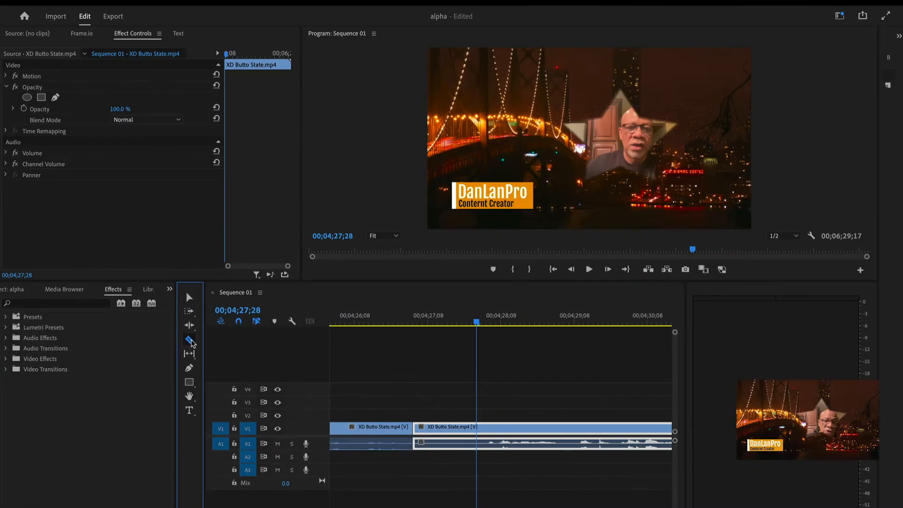
pyautogui.click(478, 428)
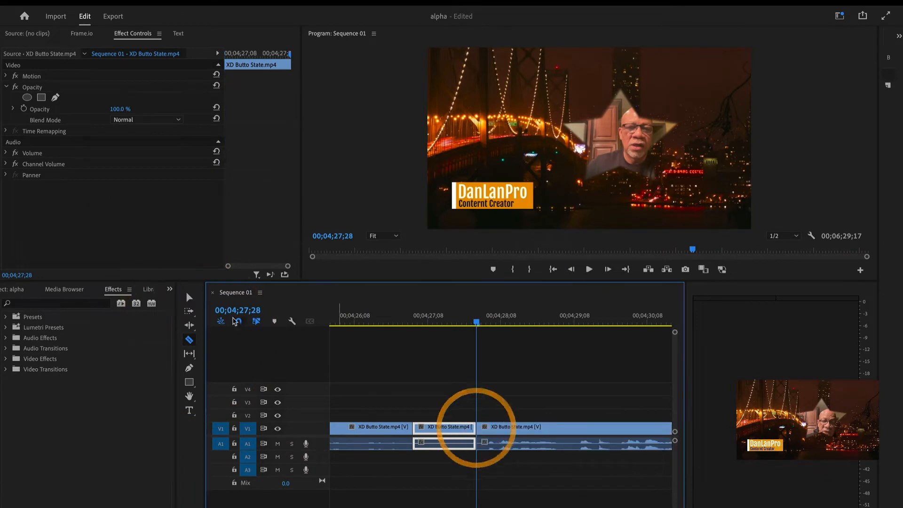
# Delete the silent segment before 00;04;27;28 and ripple delete the resulting gap.
pyautogui.click(189, 297)
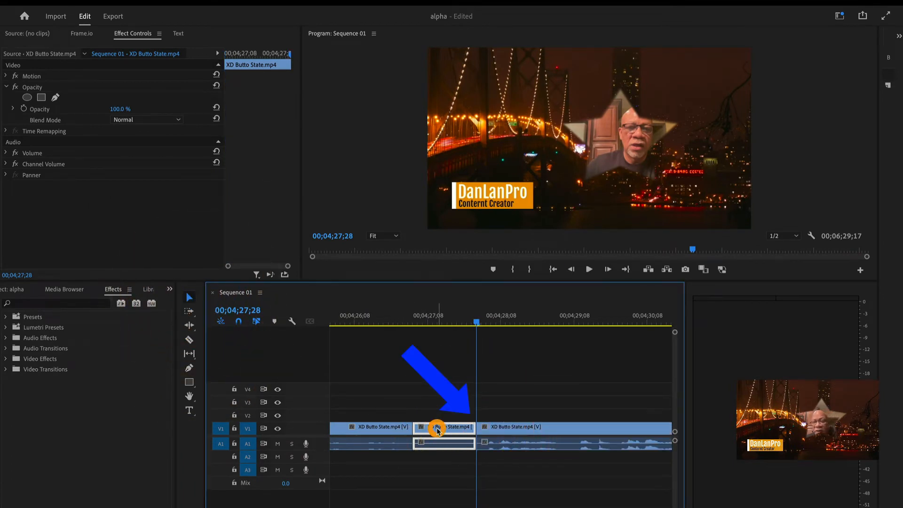
pyautogui.press('Delete')
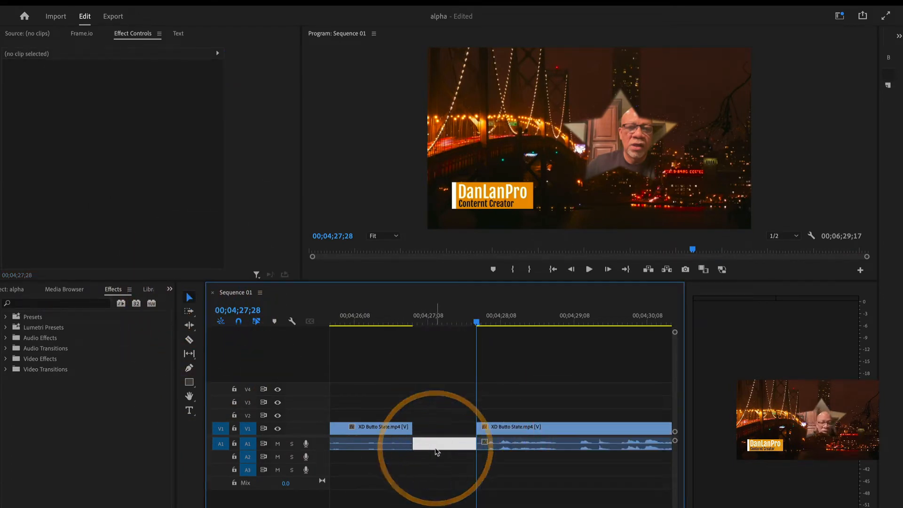
pyautogui.click(449, 458)
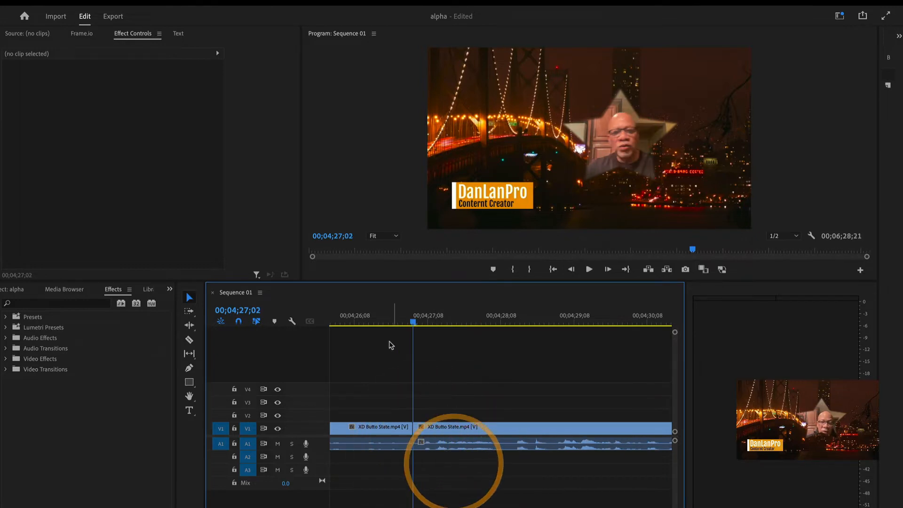
# Play the tightened join between the ChiTown Tour page and the presenter shot twice, from about 00;04;26.
pyautogui.click(352, 321)
pyautogui.click(589, 269)
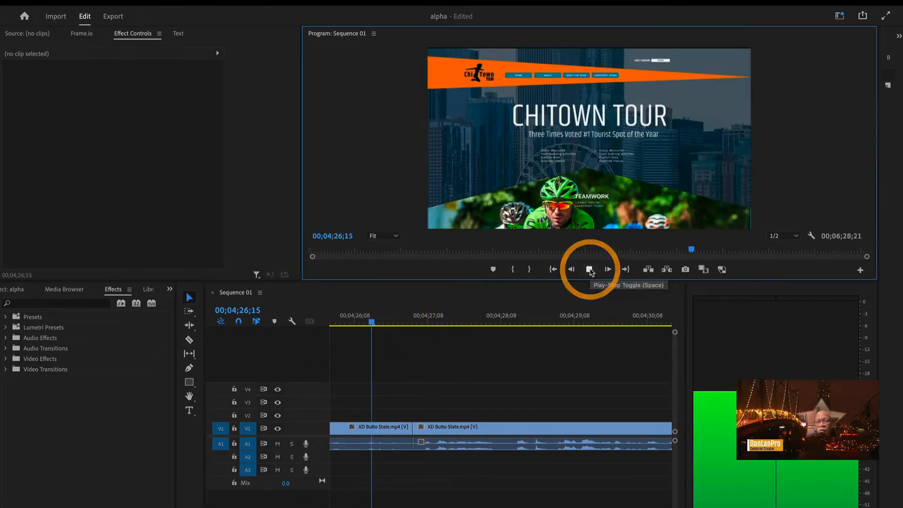
pyautogui.click(589, 269)
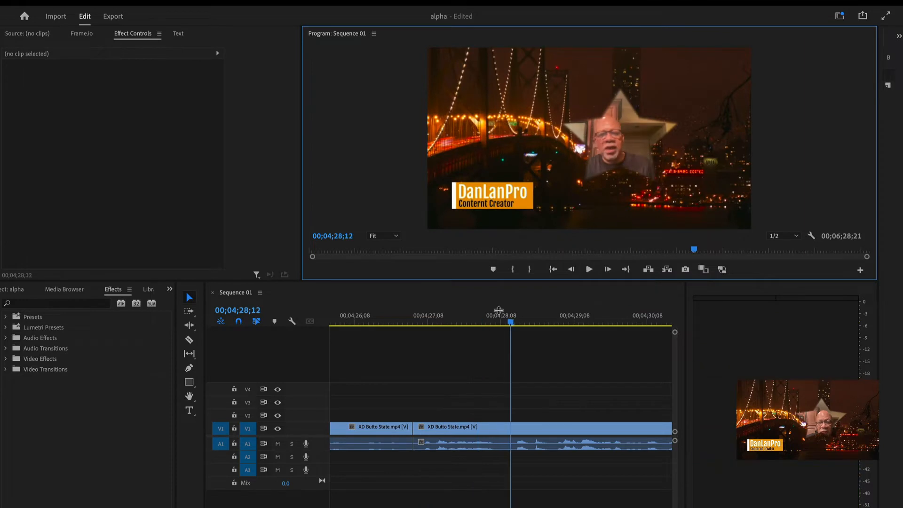
pyautogui.click(336, 321)
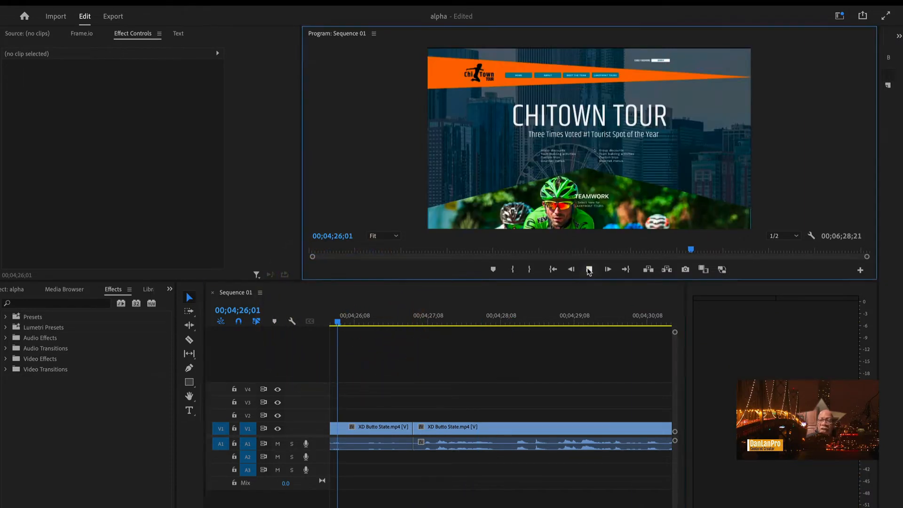
pyautogui.click(589, 269)
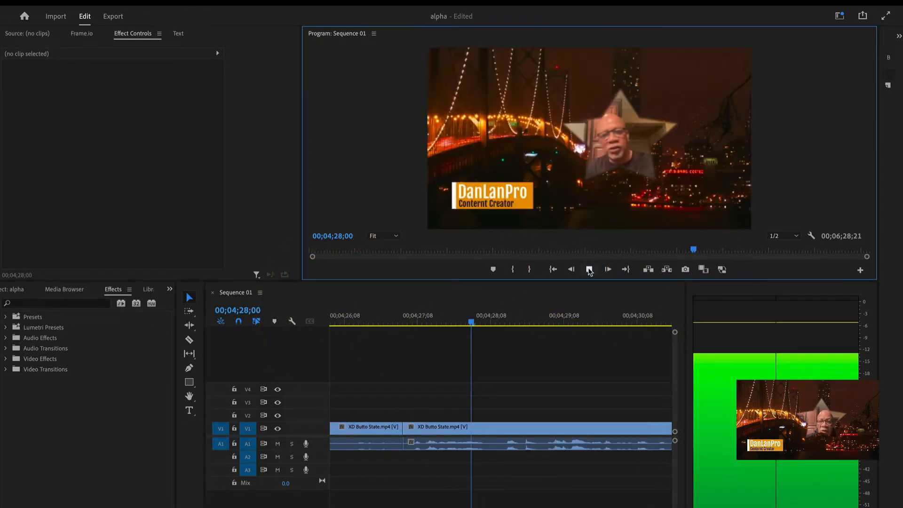
pyautogui.press('space')
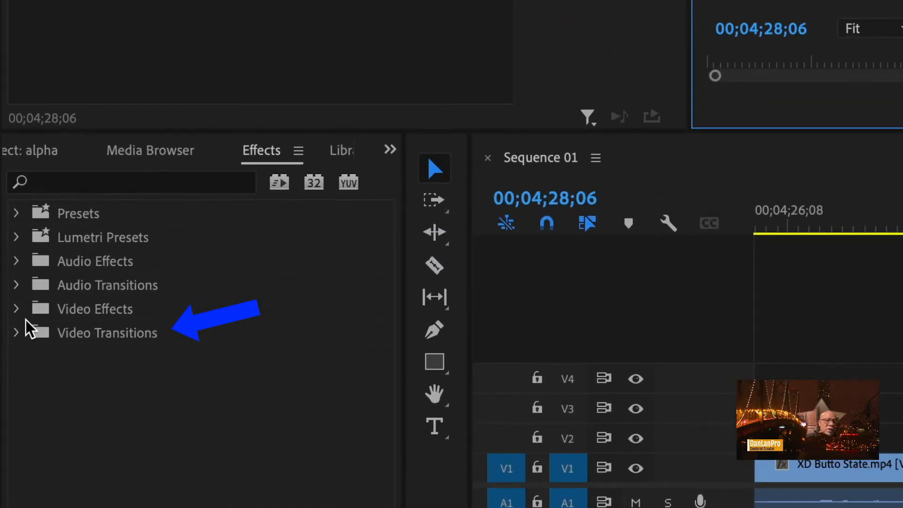
# Apply the Cross Dissolve video transition to the end of the first clip at the cut on V1.
pyautogui.click(17, 333)
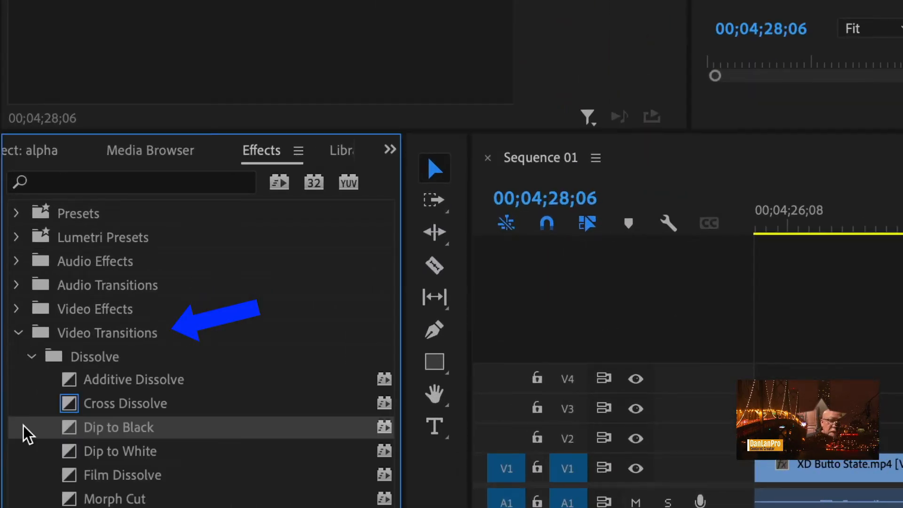
pyautogui.click(69, 405)
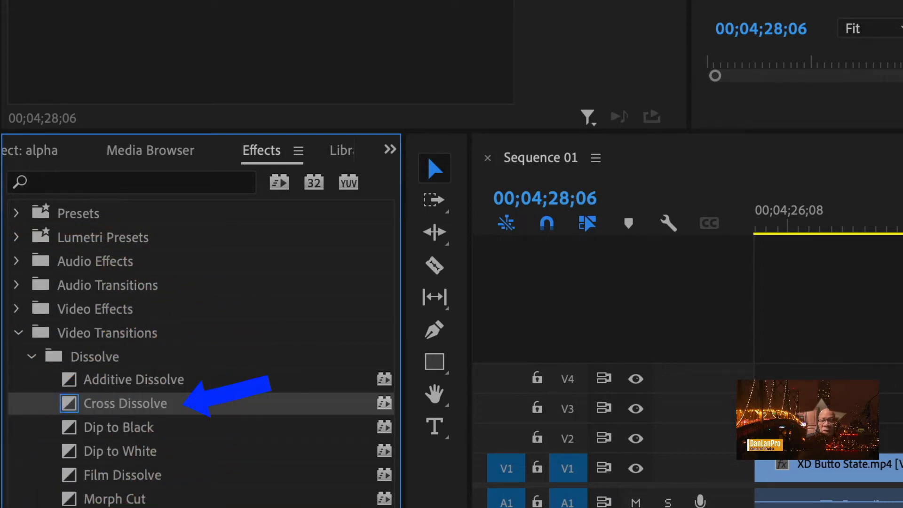
pyautogui.moveTo(69, 404); pyautogui.dragTo(900, 464)
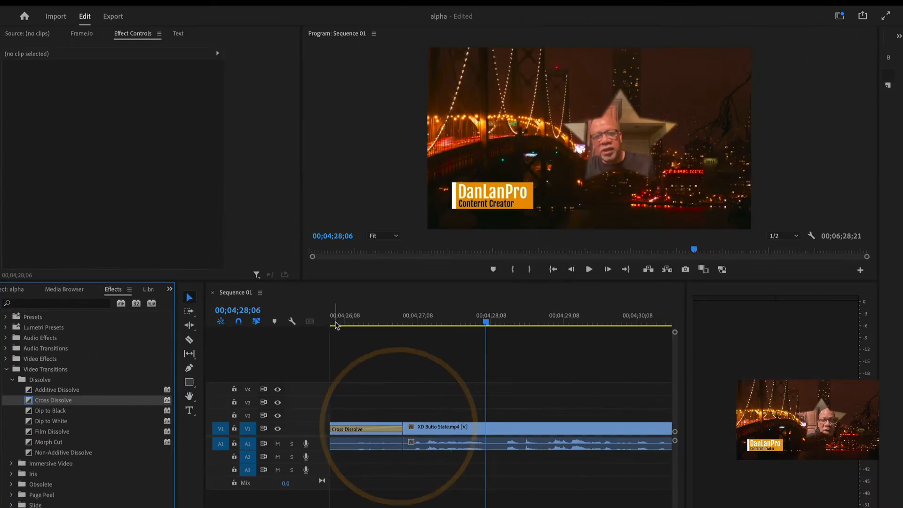
# Play the Cross Dissolve at the join between the two clips from 00;04;25;25.
pyautogui.press('-')
pyautogui.click(473, 430)
pyautogui.click(449, 316)
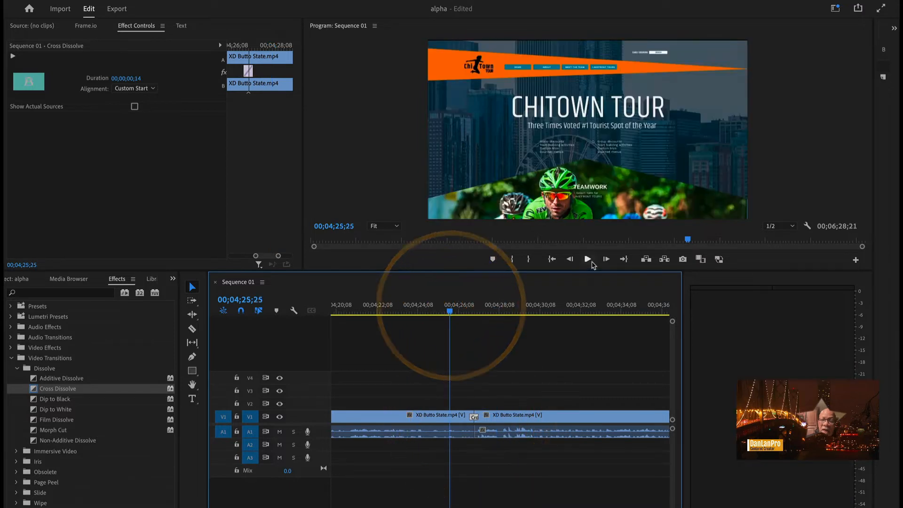
pyautogui.click(589, 270)
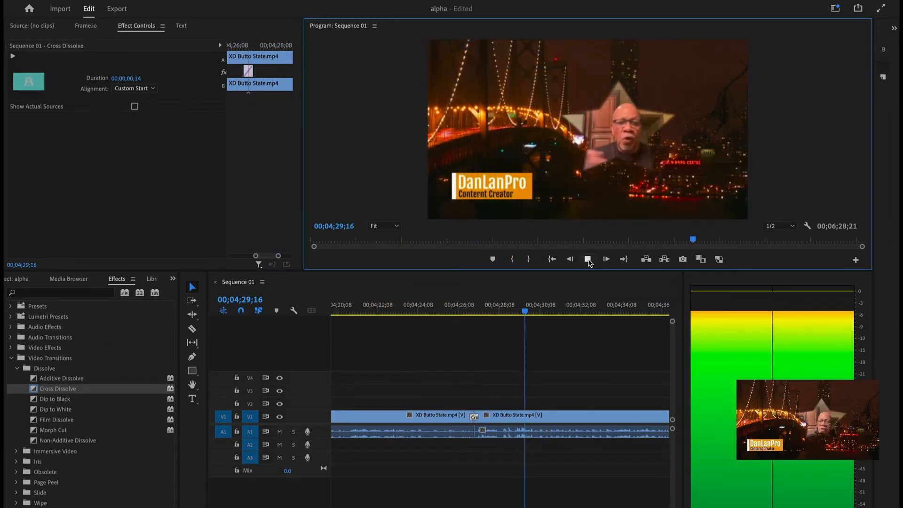
pyautogui.click(588, 260)
# Place the playhead at 00;06;26;26, just after the last speech in the audio waveform near the sequence's end.
pyautogui.press('-')
pyautogui.press('-')
pyautogui.press('-')
pyautogui.press('-')
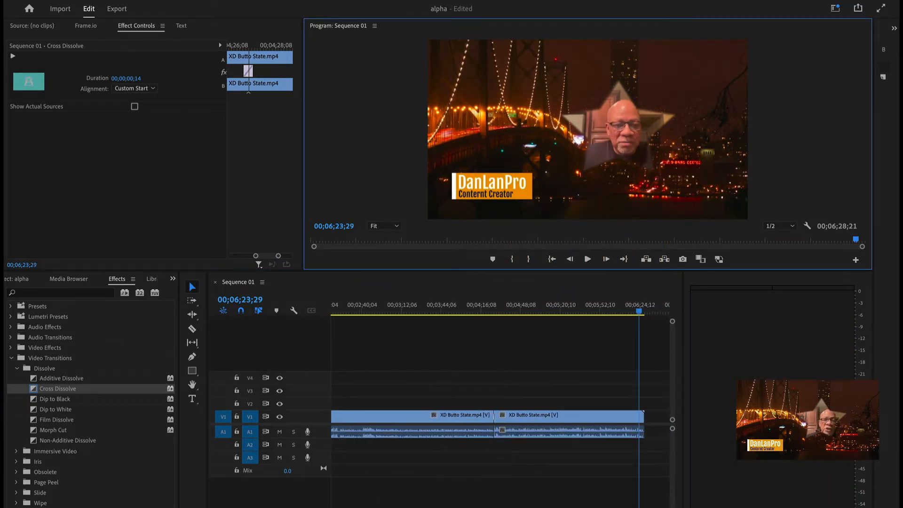
pyautogui.click(241, 496)
pyautogui.press('-')
pyautogui.press('-')
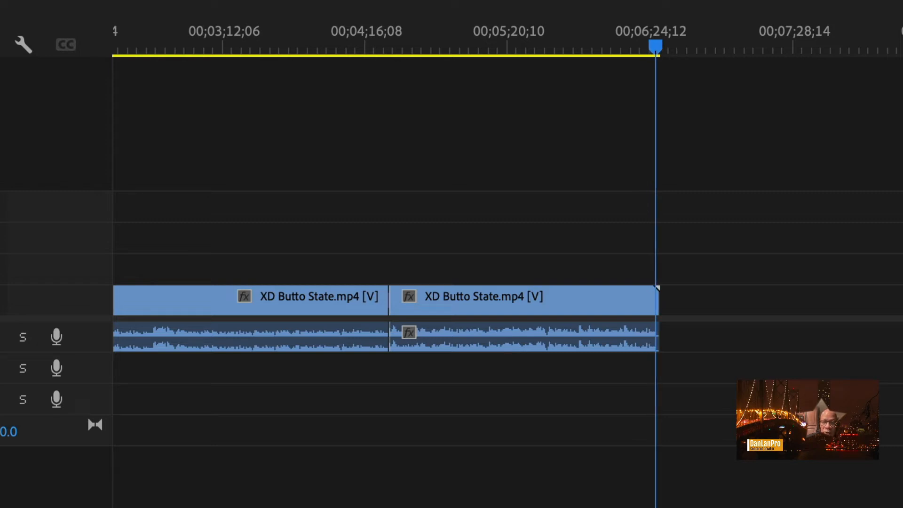
pyautogui.press('=')
pyautogui.press('=')
pyautogui.press('=')
pyautogui.press('=')
pyautogui.press('=')
pyautogui.press('=')
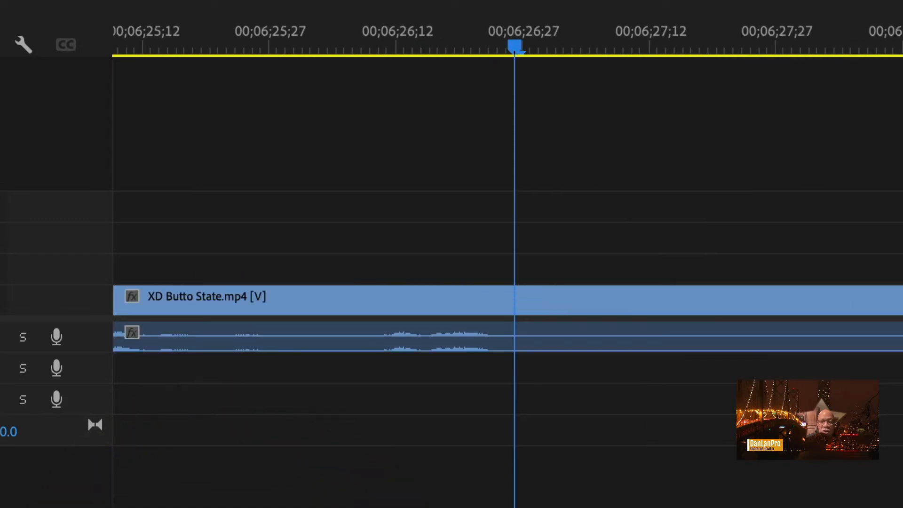
pyautogui.press('-')
pyautogui.press('-')
pyautogui.press('=')
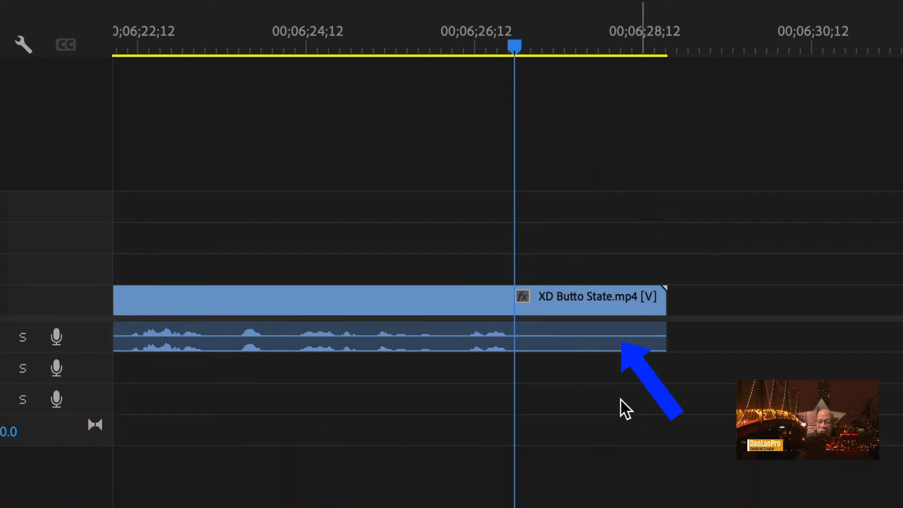
# Split the last clip at 00;06;26;26 and delete the silent tail after the cut.
pyautogui.click(570, 307)
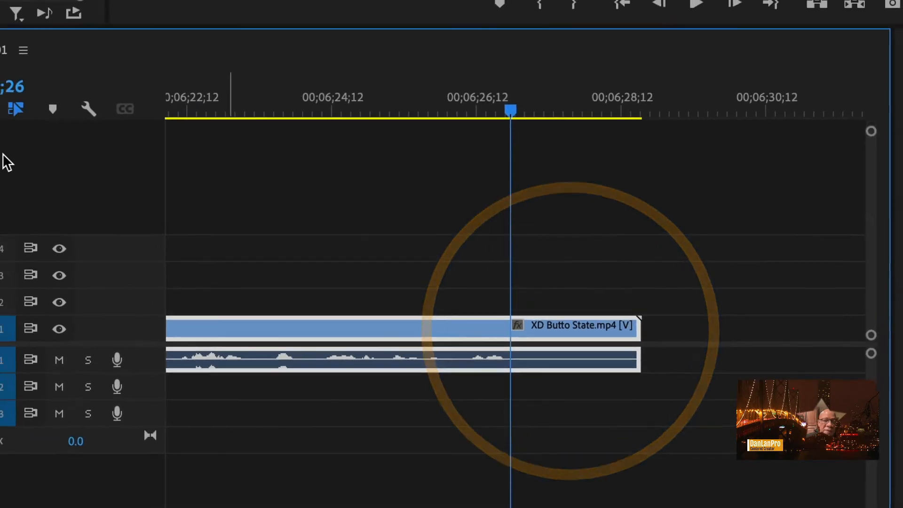
pyautogui.click(36, 239)
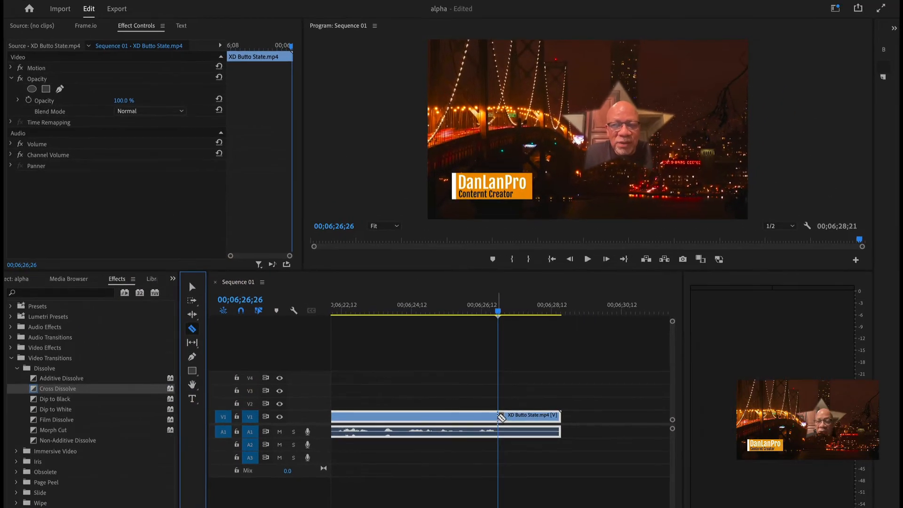
pyautogui.click(499, 416)
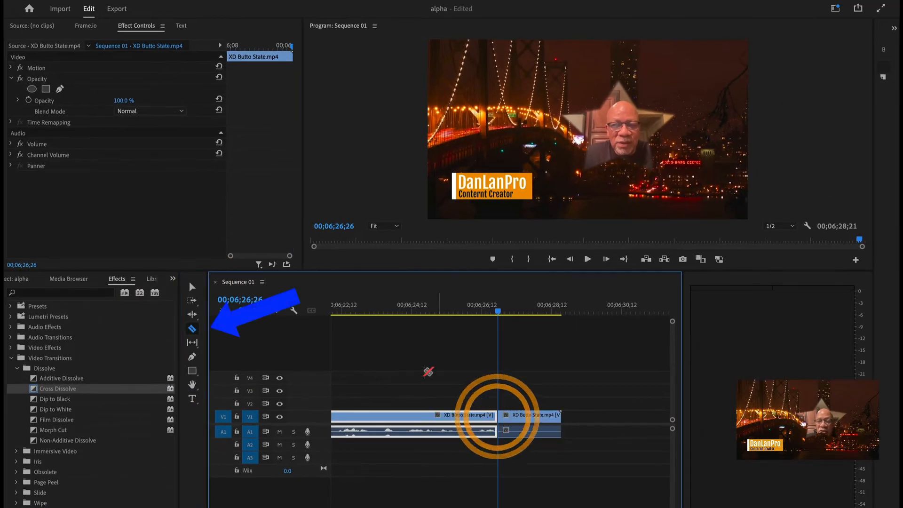
pyautogui.press('v')
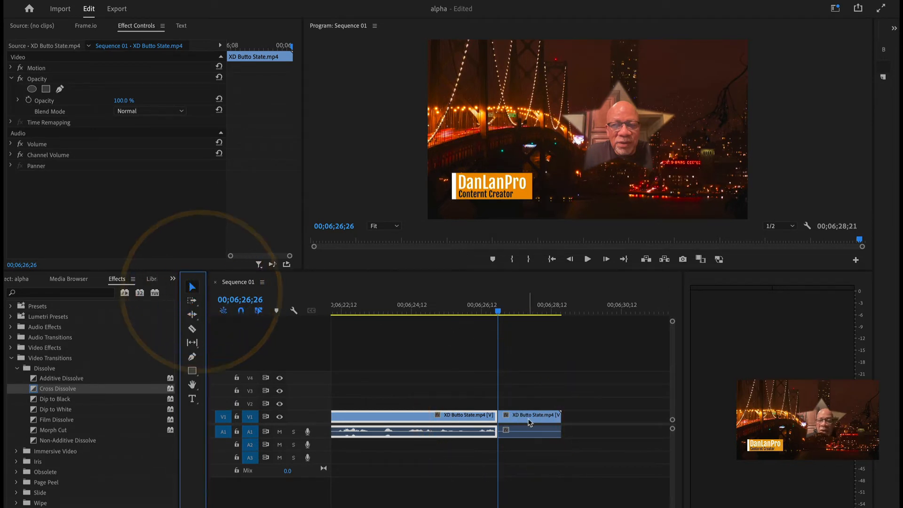
pyautogui.click(529, 416)
pyautogui.press('Delete')
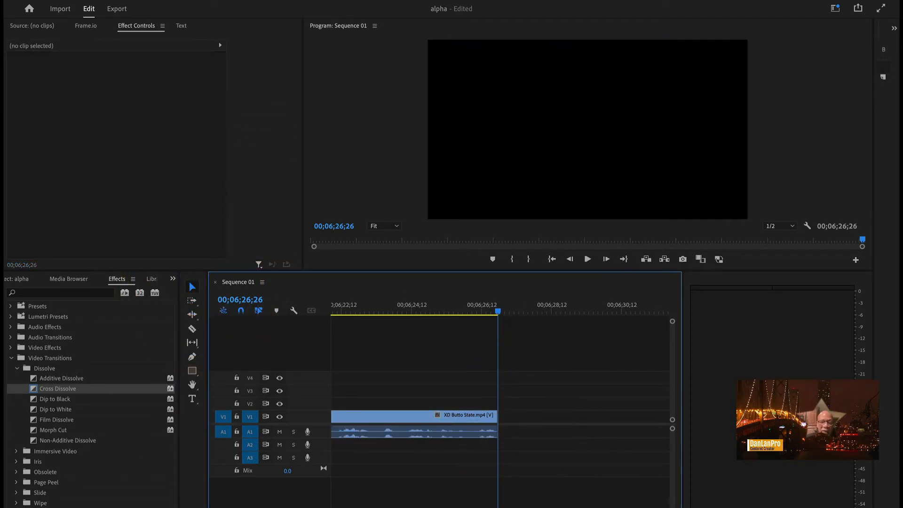
# Apply the Dip to Black video transition to the end of the last clip on V1.
pyautogui.press('\\')
pyautogui.click(453, 315)
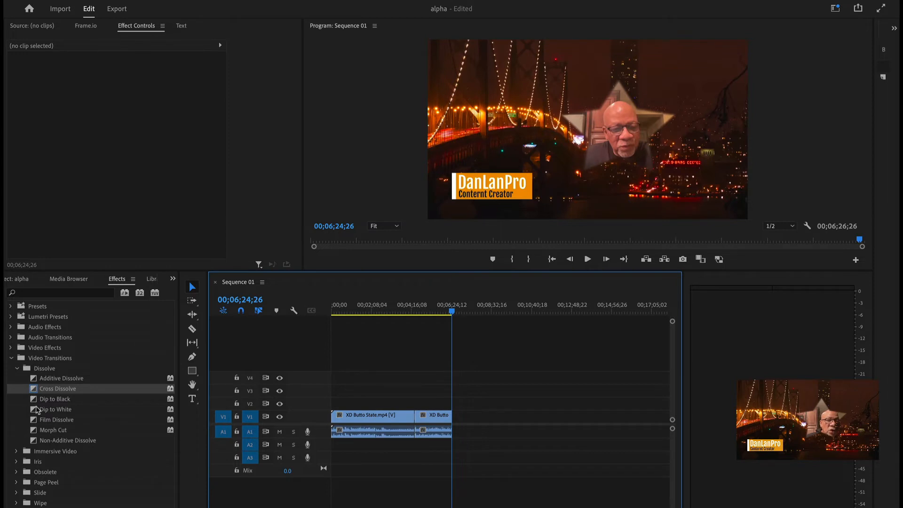
pyautogui.moveTo(37, 399); pyautogui.dragTo(451, 429)
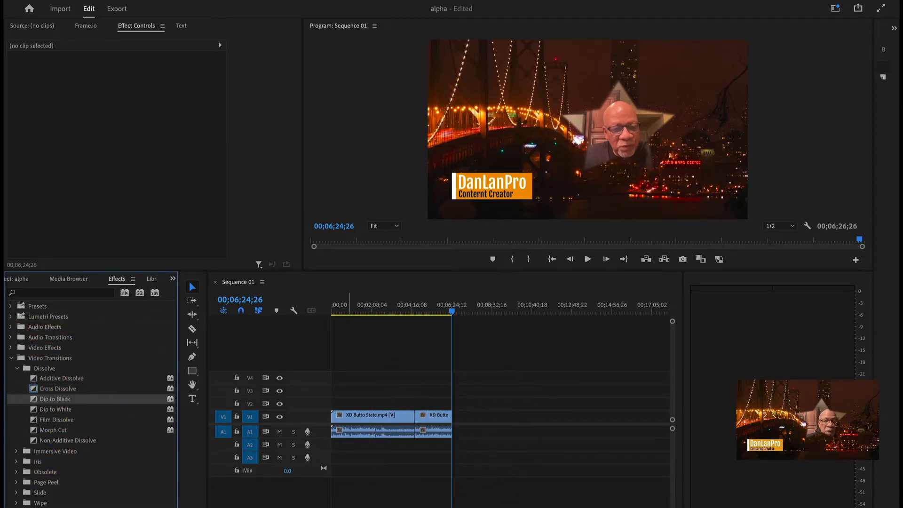
pyautogui.press('=')
pyautogui.press('=')
pyautogui.press('=')
pyautogui.press('=')
pyautogui.moveTo(388, 507); pyautogui.dragTo(379, 507)
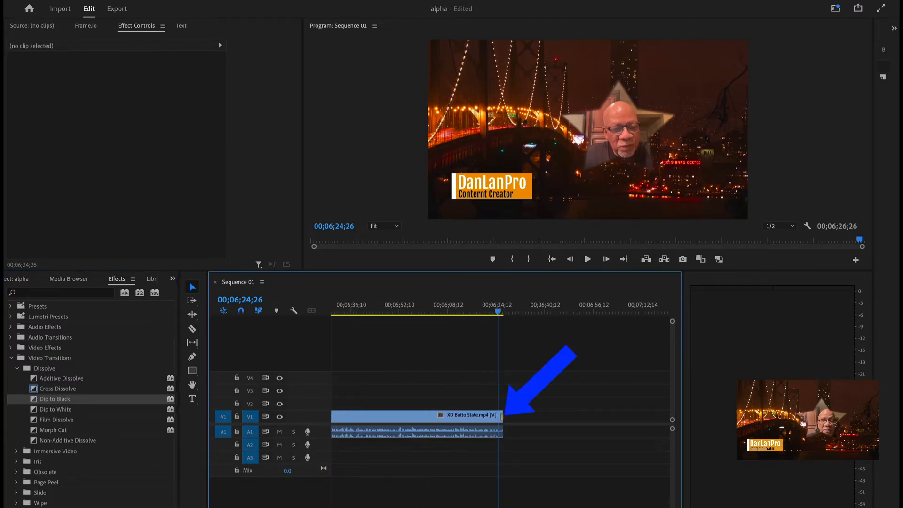
# Play the opening of the sequence and split the first clip at 00;00;06;27.
pyautogui.moveTo(416, 305); pyautogui.dragTo(192, 331)
pyautogui.click(587, 259)
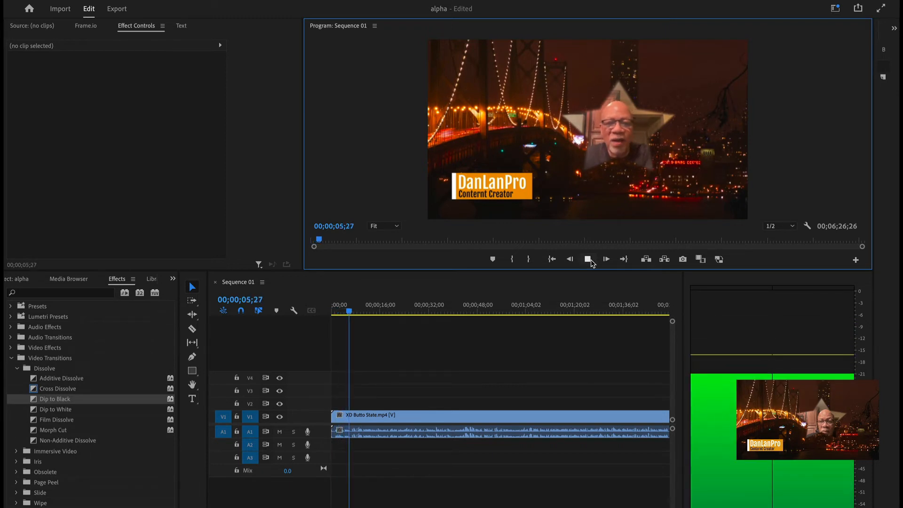
pyautogui.press('space')
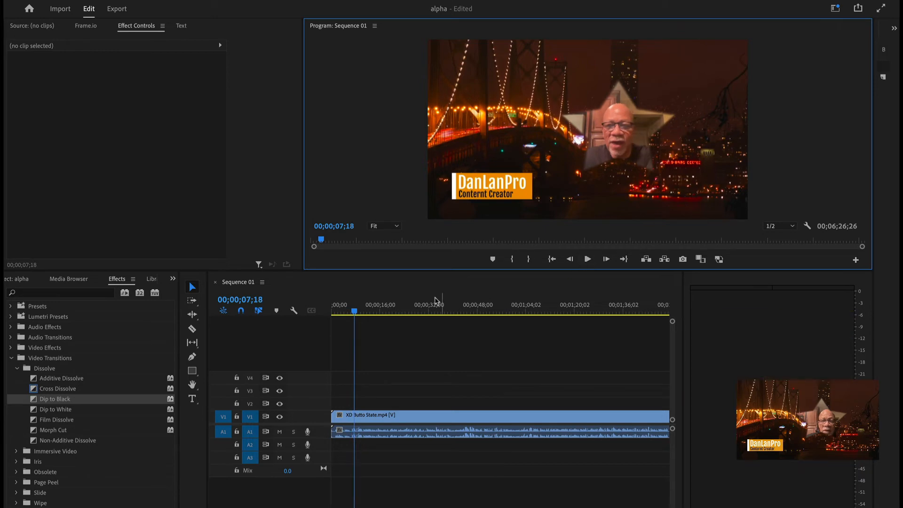
pyautogui.moveTo(355, 314); pyautogui.dragTo(346, 314)
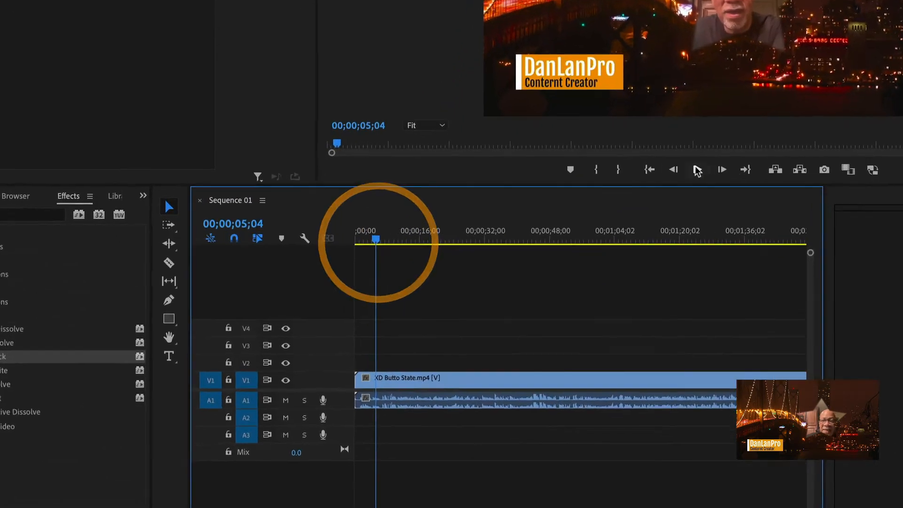
pyautogui.click(587, 259)
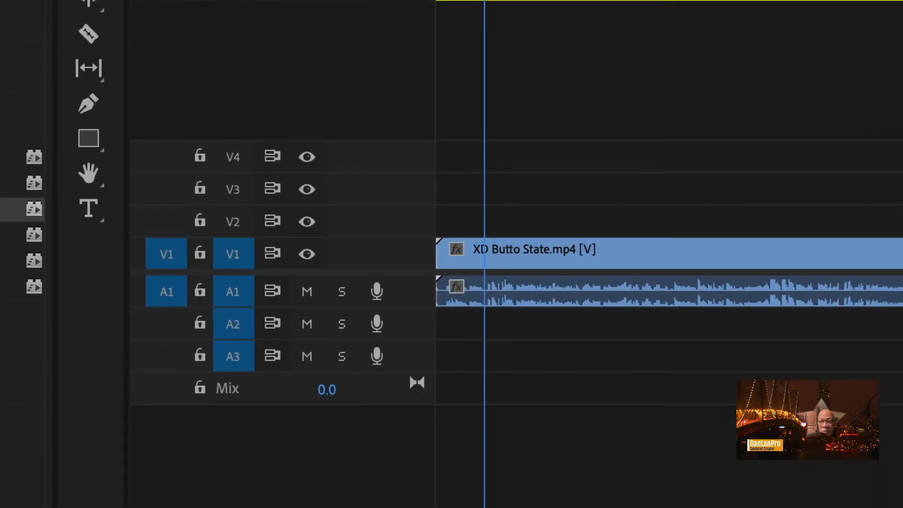
pyautogui.click(515, 261)
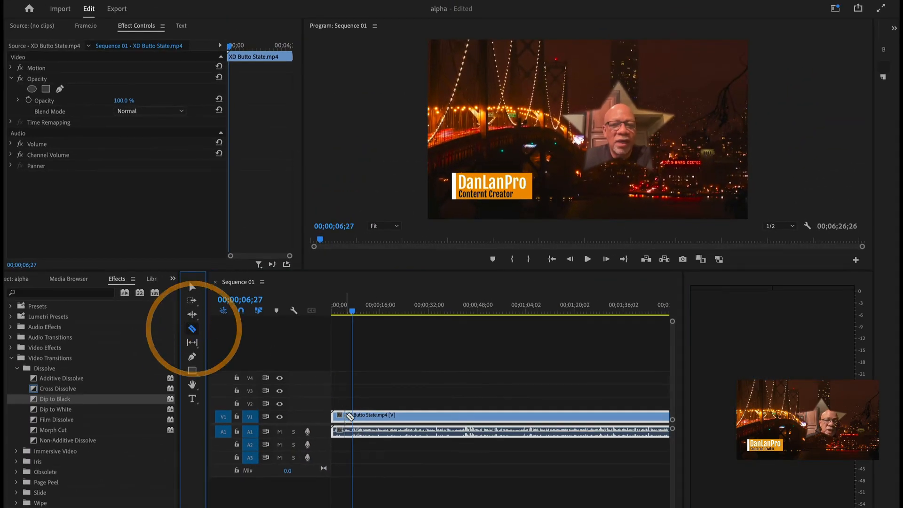
pyautogui.click(352, 419)
pyautogui.click(192, 286)
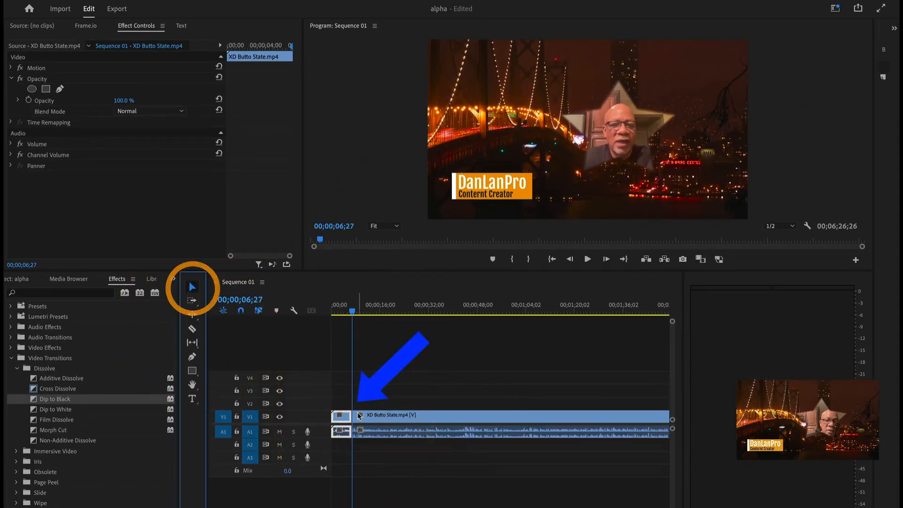
# Delete the opening segment before 00;00;06;27 and ripple delete the gap it leaves.
pyautogui.click(341, 419)
pyautogui.press('Delete')
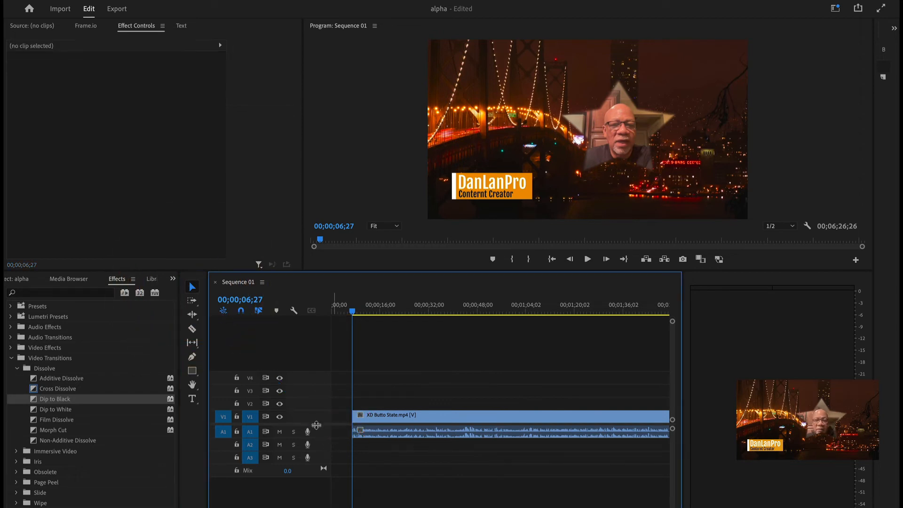
pyautogui.click(339, 432)
pyautogui.rightClick(341, 435)
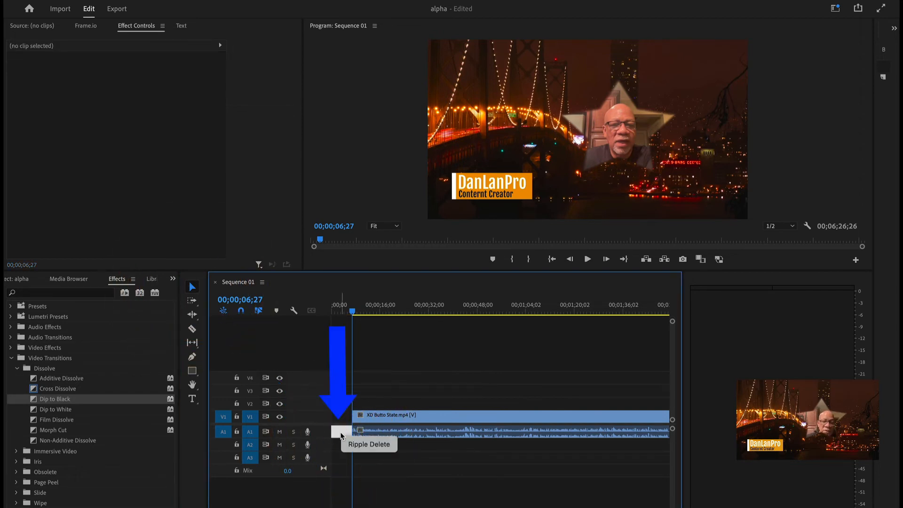
pyautogui.click(364, 444)
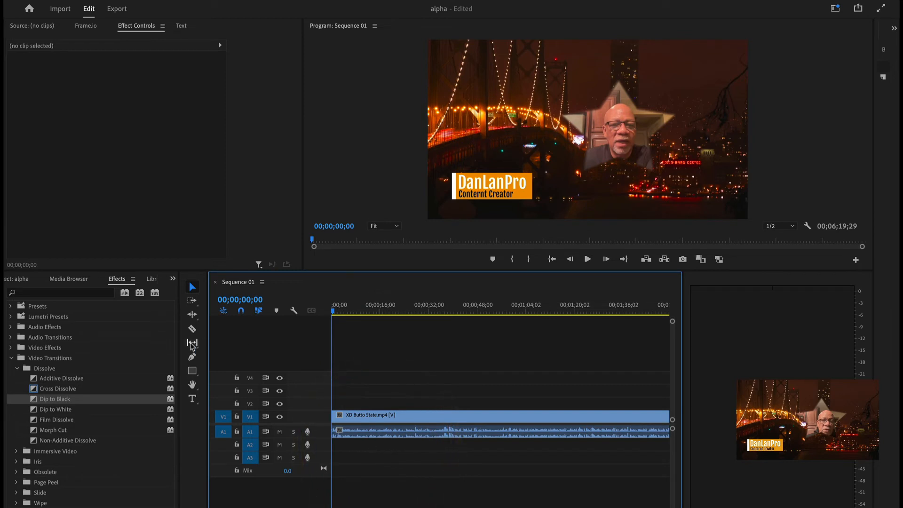
# Apply the Dip to Black video transition to the start of the first clip on V1 and play the opening.
pyautogui.moveTo(37, 403); pyautogui.dragTo(125, 393)
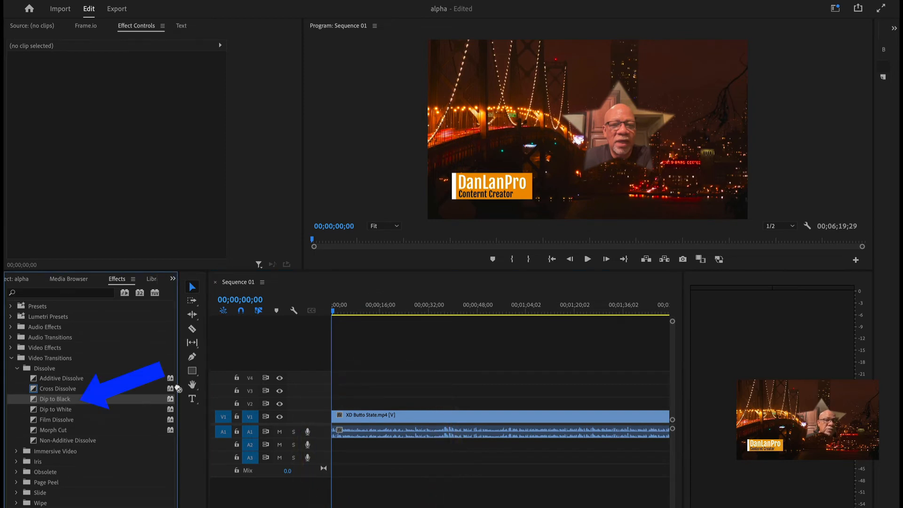
pyautogui.moveTo(332, 410); pyautogui.dragTo(333, 413)
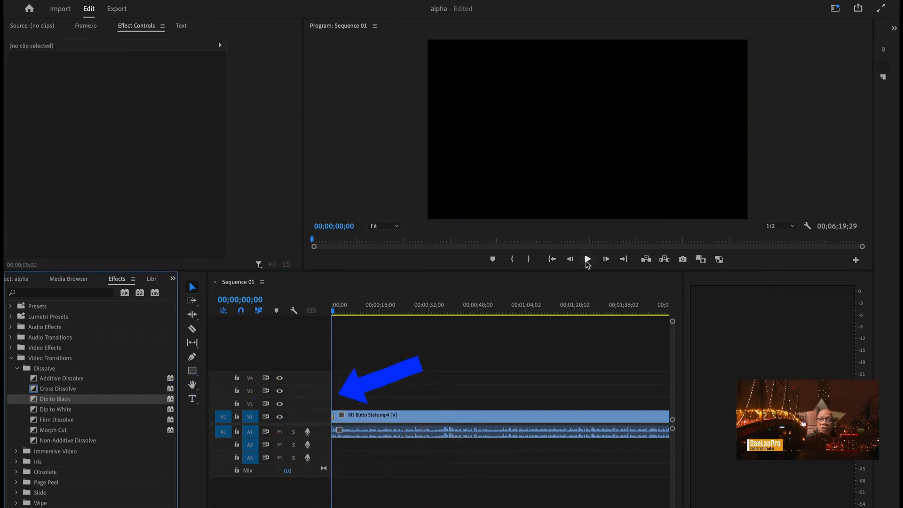
pyautogui.click(587, 259)
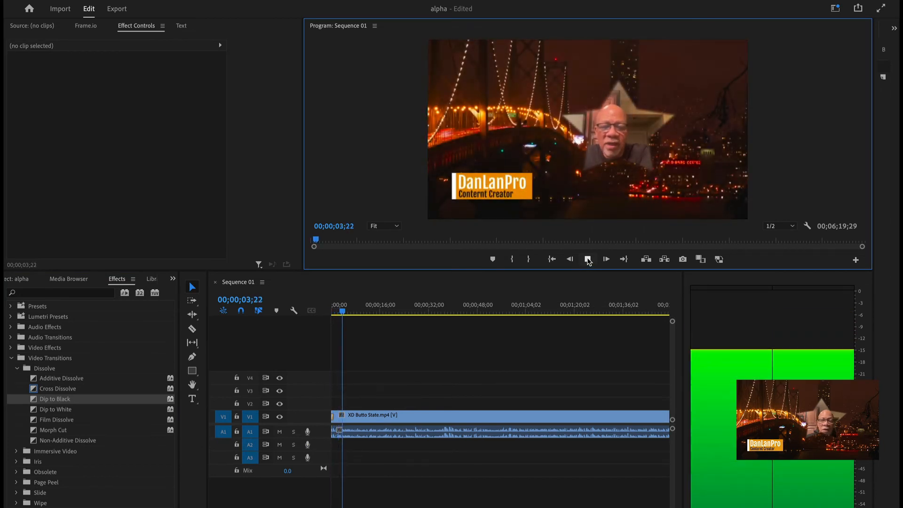
pyautogui.click(588, 259)
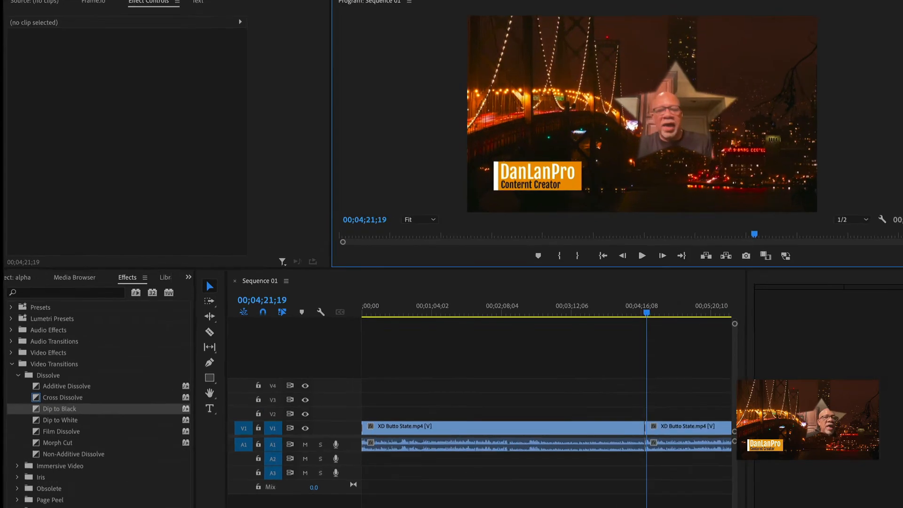
# Set up the sequence's export as a media file named "premiere basic livestream edit.mp4" in the Documents/steppin folder.
pyautogui.click(87, 5)
pyautogui.moveTo(237, 273)
pyautogui.click(585, 271)
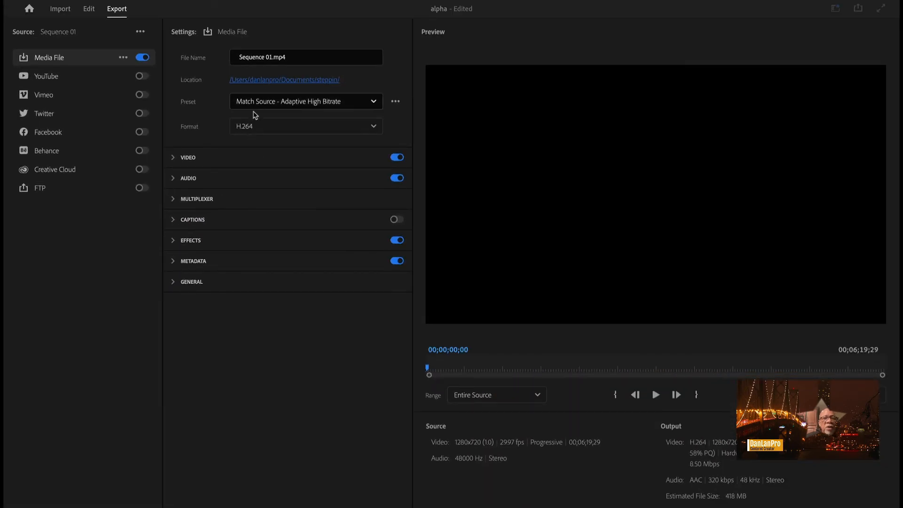
pyautogui.click(274, 79)
pyautogui.click(511, 204)
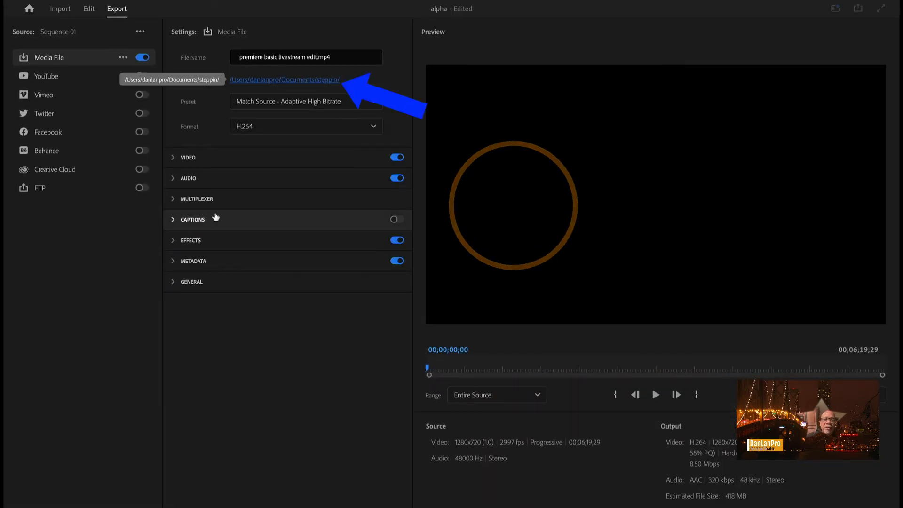